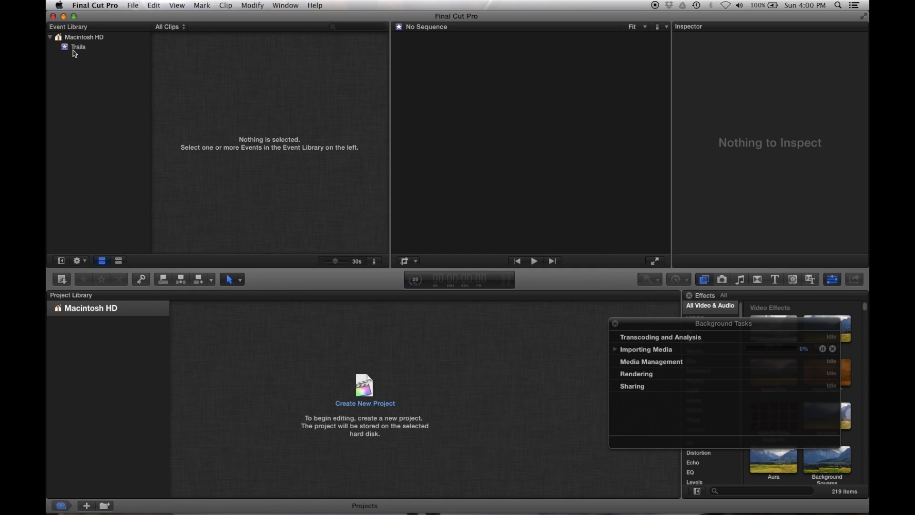
# - Create a new project in the Trails event, keeping the default name and the 1080p HD, 1920x1080, 29.97p settings
pyautogui.click(75, 53)
pyautogui.click(74, 49)
pyautogui.click(132, 5)
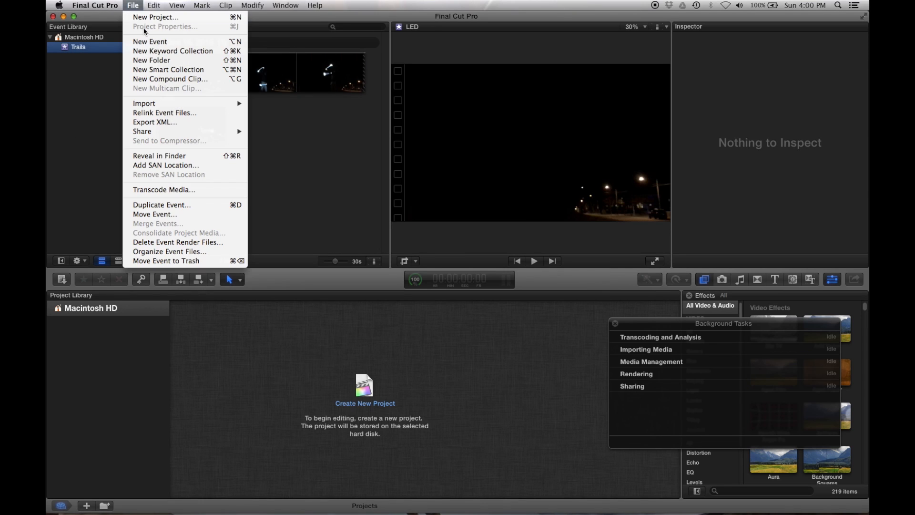
pyautogui.click(149, 18)
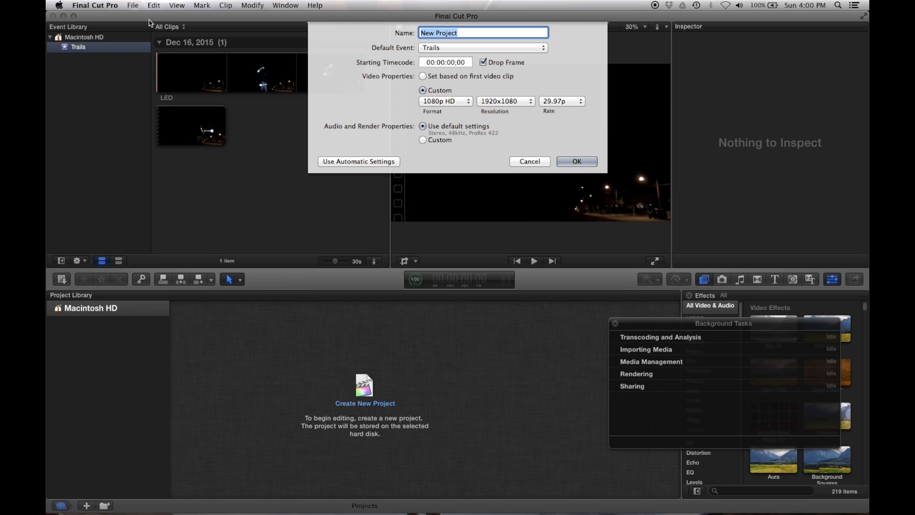
pyautogui.press('Return')
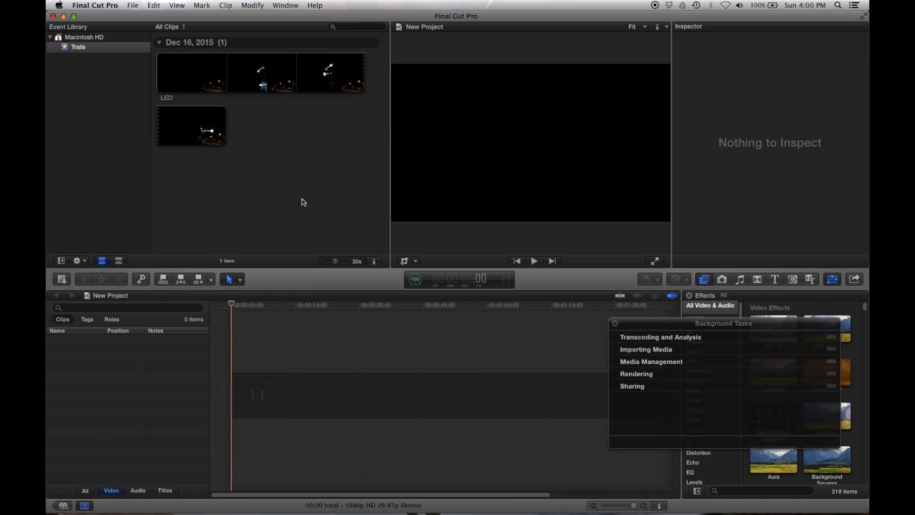
# - Add the LED clip to the start of the new project's timeline
pyautogui.moveTo(253, 79); pyautogui.dragTo(280, 382)
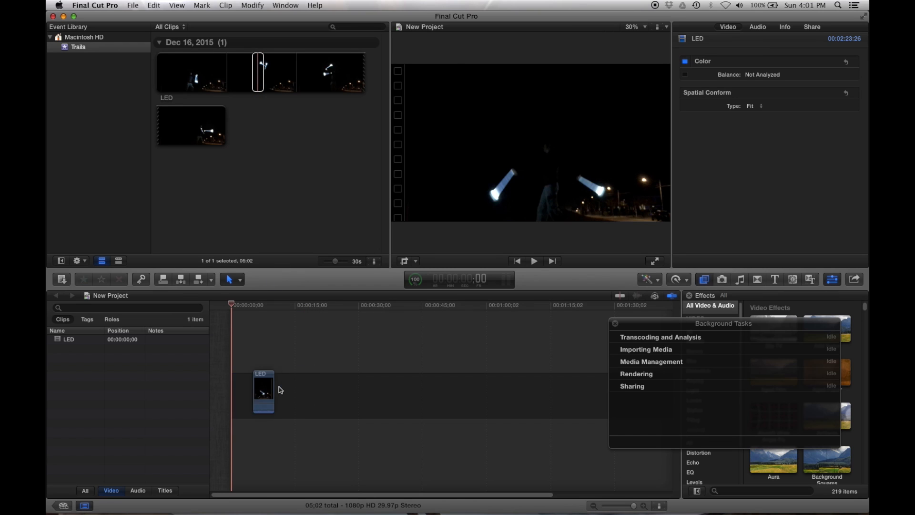
pyautogui.moveTo(634, 505); pyautogui.dragTo(617, 506)
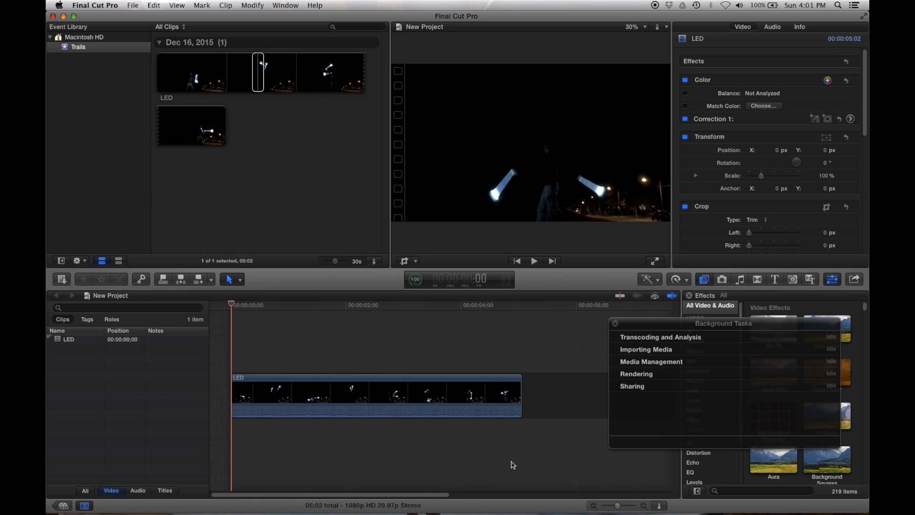
# - Find the Trails video effect among all video effects and apply it to the LED clip in the timeline
pyautogui.moveTo(684, 327); pyautogui.dragTo(680, 97)
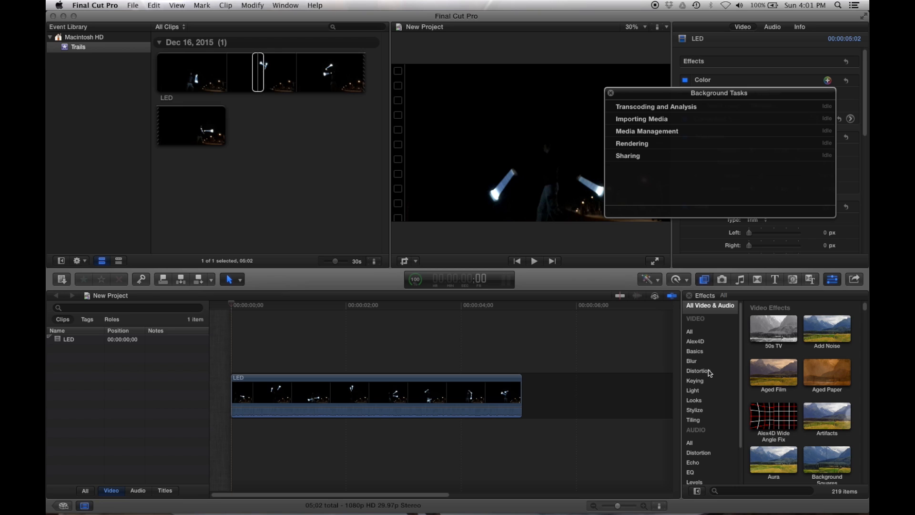
pyautogui.click(695, 333)
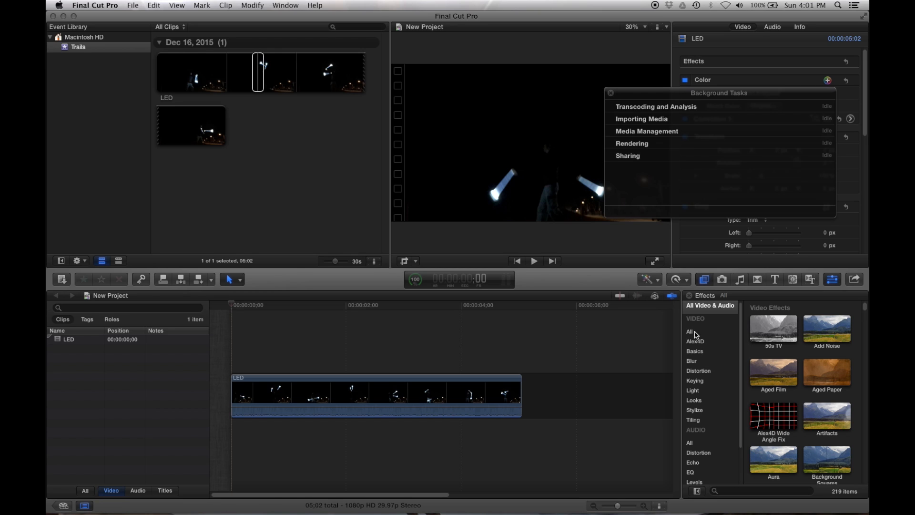
pyautogui.click(697, 334)
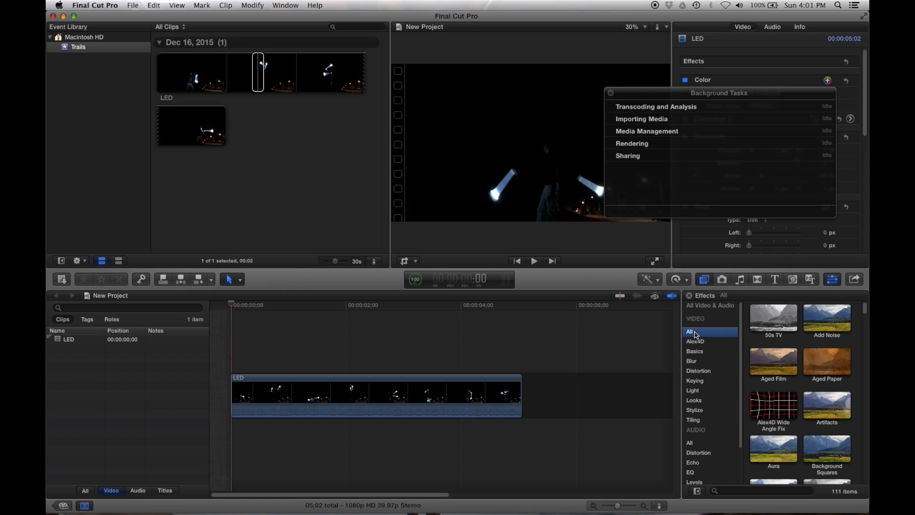
pyautogui.scroll(-2, 856, 347)
pyautogui.scroll(-15, 856, 348)
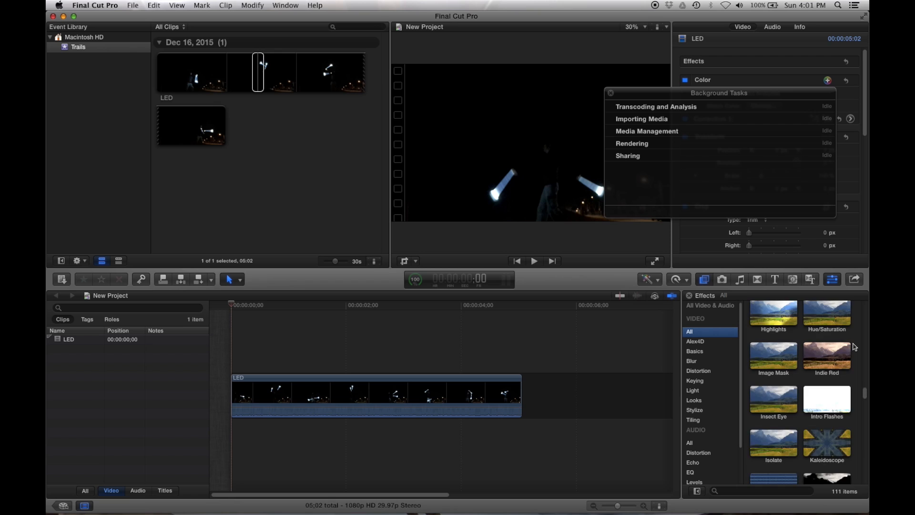
pyautogui.scroll(-4, 855, 347)
pyautogui.scroll(-6, 855, 347)
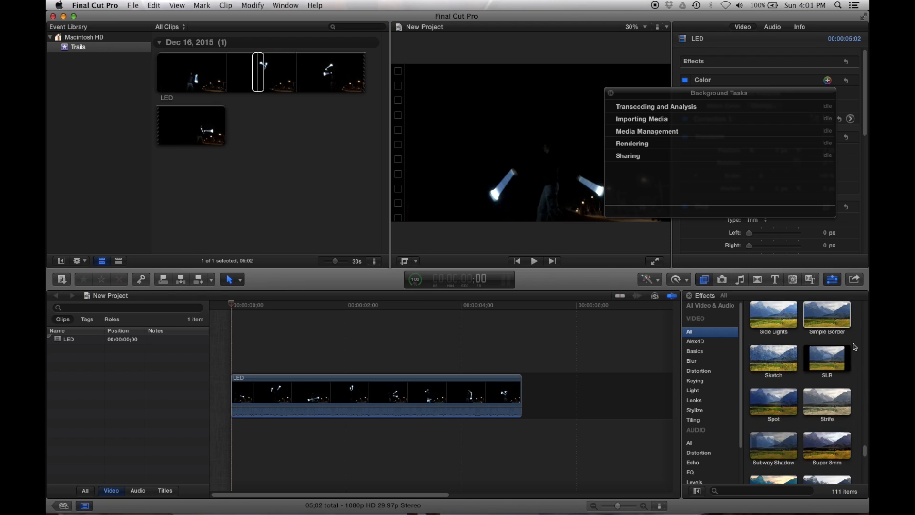
pyautogui.scroll(-1, 855, 347)
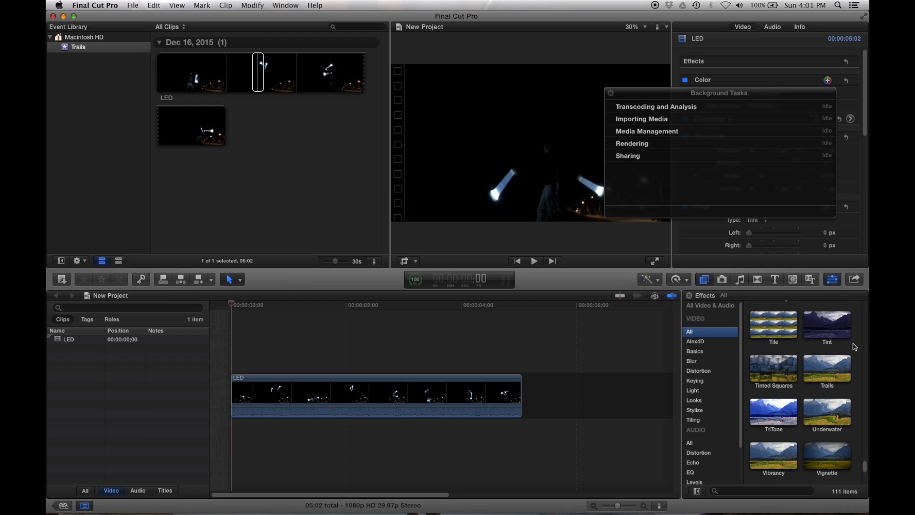
pyautogui.click(830, 372)
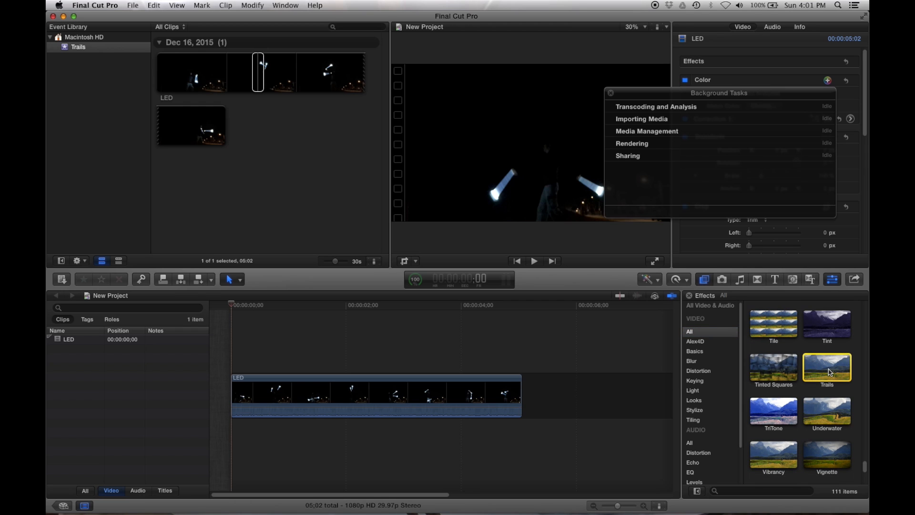
pyautogui.moveTo(830, 372); pyautogui.dragTo(378, 392)
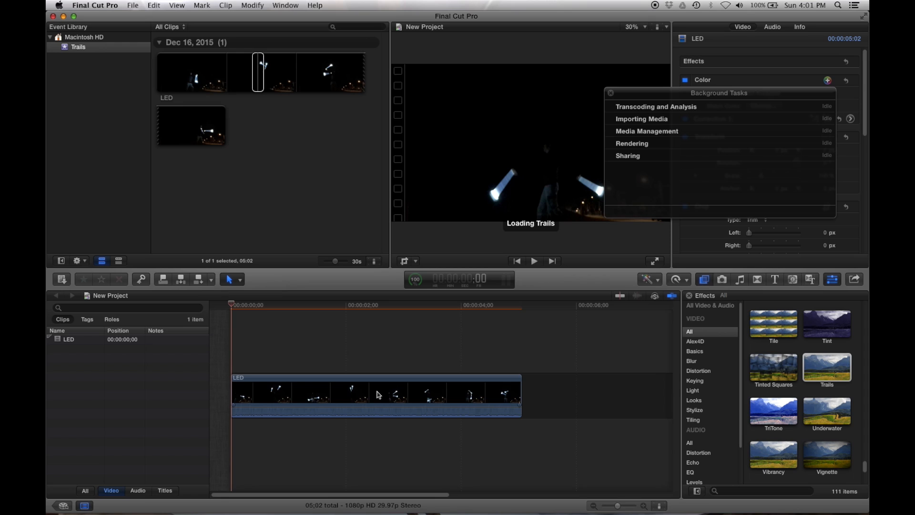
# - Park the playhead at 2:10 on the LED clip and set the Trails effect's Echoes to 20
pyautogui.moveTo(670, 93); pyautogui.dragTo(669, 354)
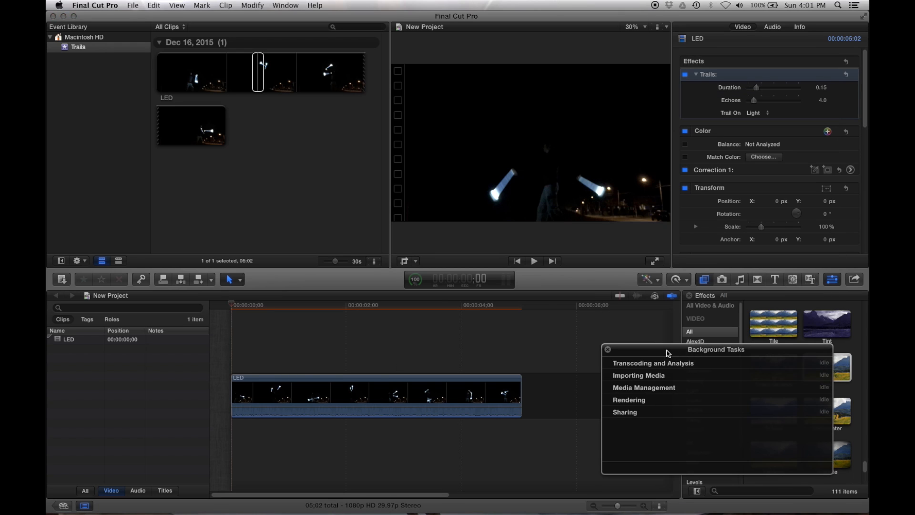
pyautogui.click(365, 306)
pyautogui.click(365, 307)
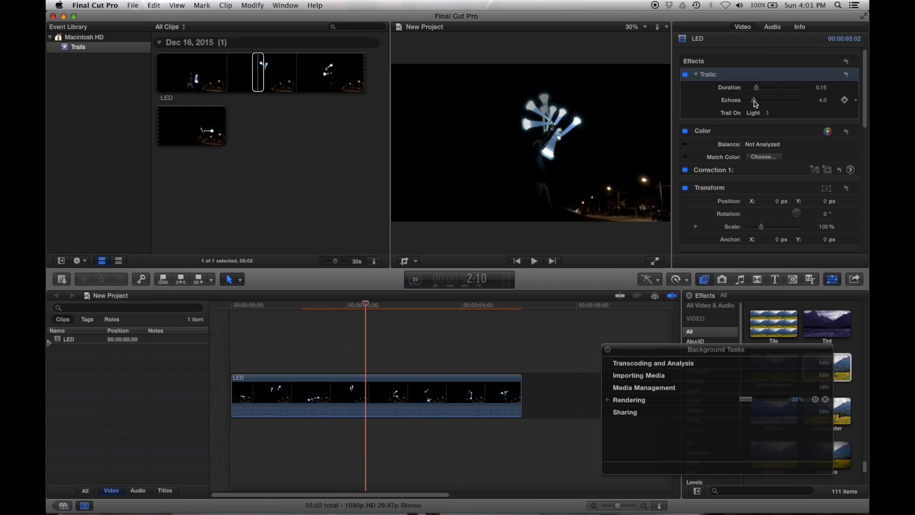
pyautogui.moveTo(755, 104); pyautogui.dragTo(785, 102)
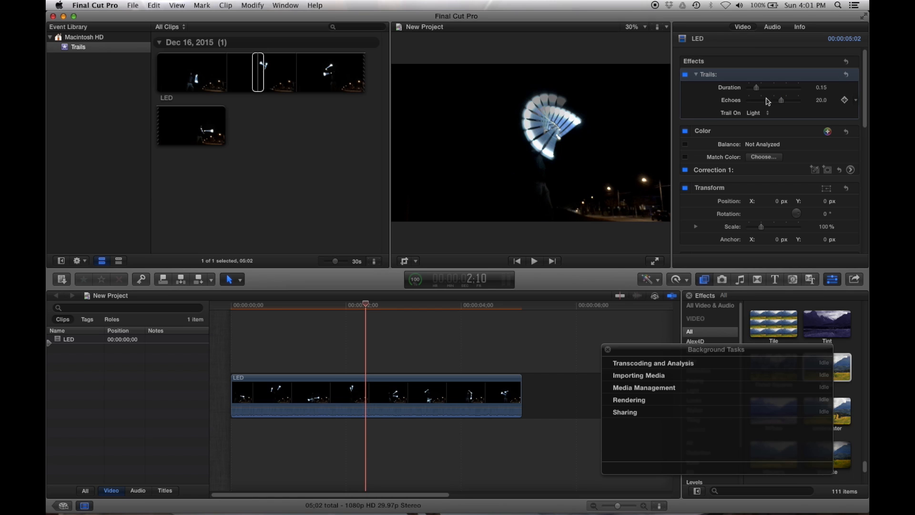
# - Set the Trails effect's Duration to 0.32 and play the LED clip from its beginning
pyautogui.moveTo(758, 89); pyautogui.dragTo(767, 93)
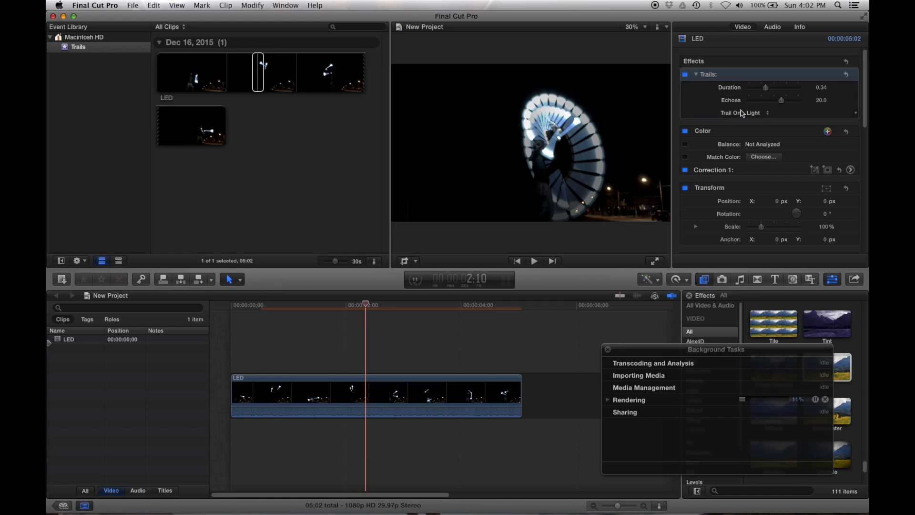
pyautogui.click(768, 89)
pyautogui.moveTo(768, 89)
pyautogui.mouseDown()
pyautogui.moveTo(784, 90)
pyautogui.moveTo(768, 94)
pyautogui.mouseUp()
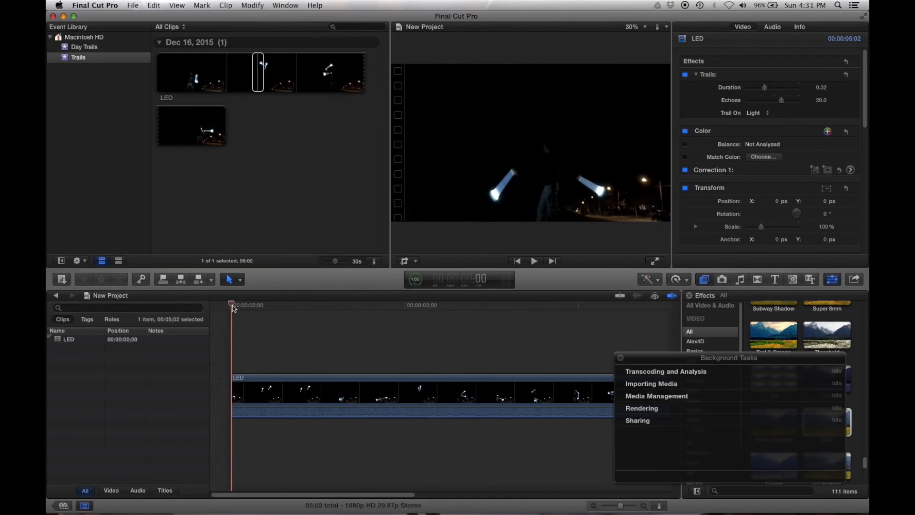
pyautogui.press('space')
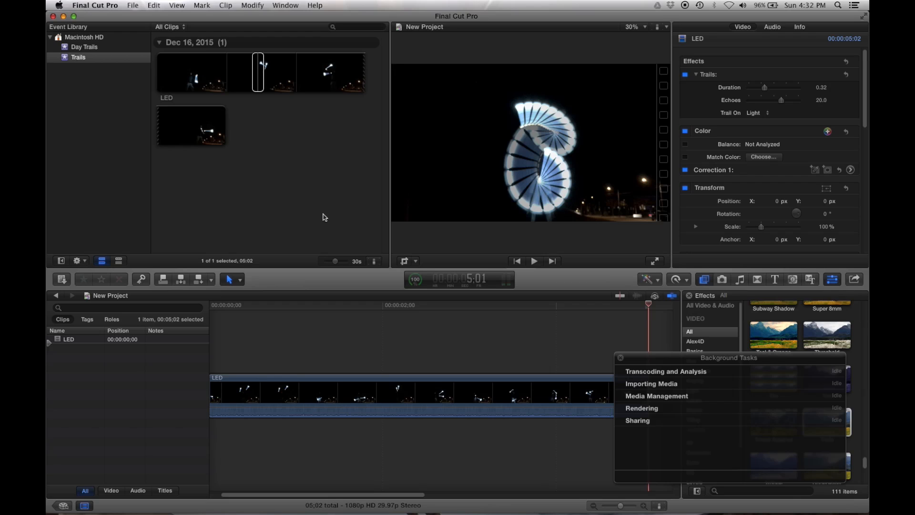
# - Open the Day Trails project and play its Daytime clip from the beginning twice to examine the trails
pyautogui.click(64, 506)
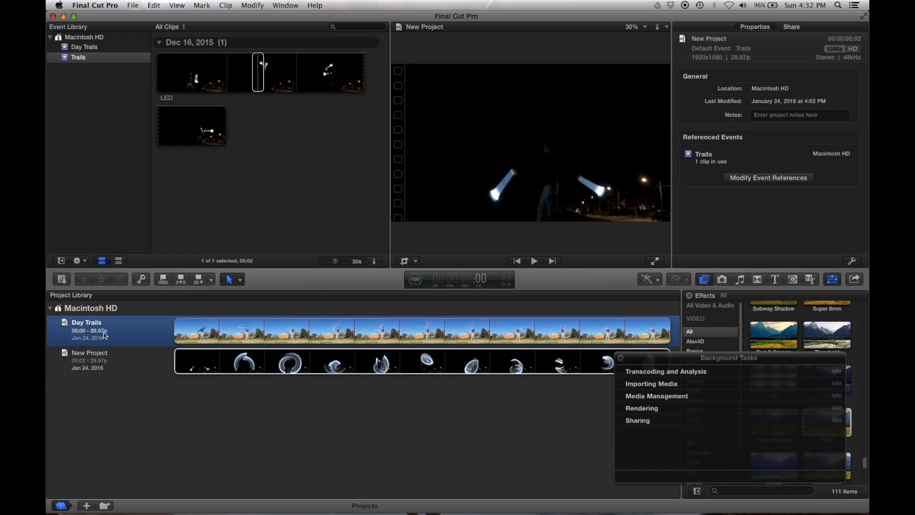
pyautogui.click(104, 333)
pyautogui.click(65, 506)
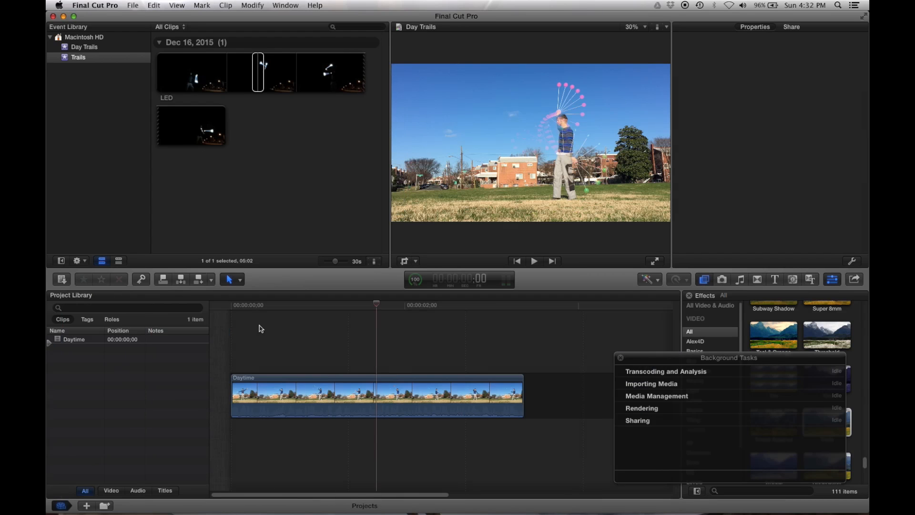
pyautogui.click(229, 307)
pyautogui.press('space')
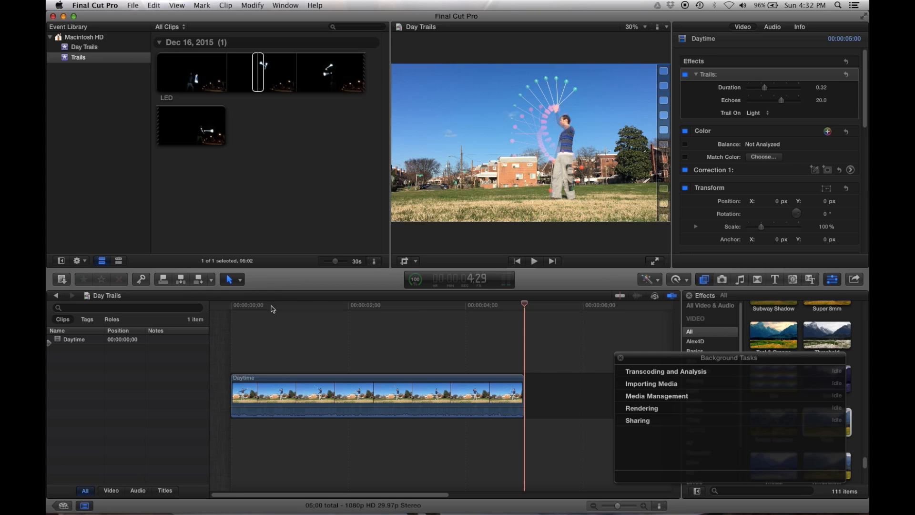
pyautogui.moveTo(241, 306); pyautogui.dragTo(228, 310)
pyautogui.press('space')
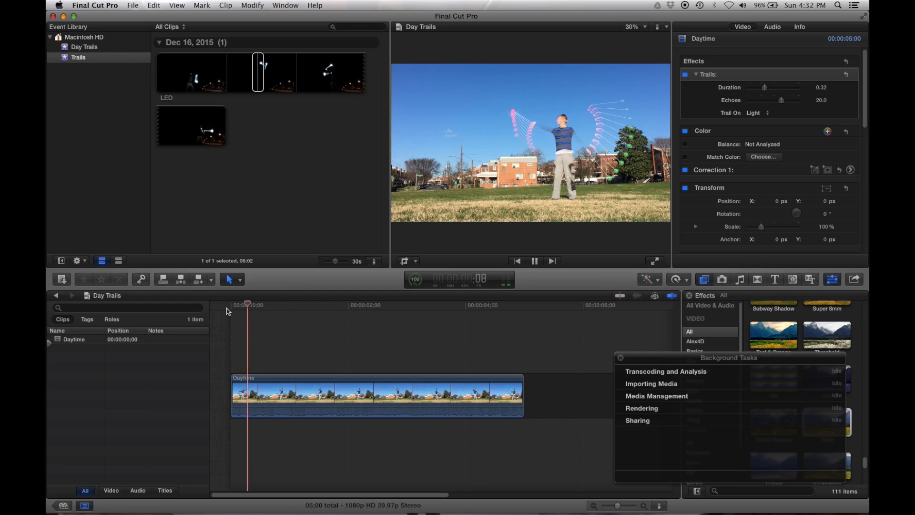